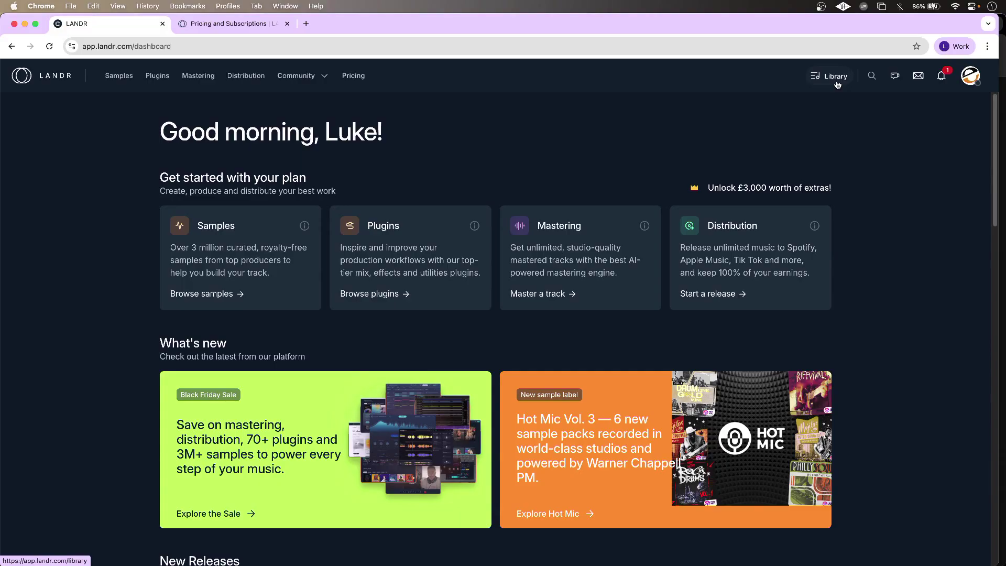
Step: Scroll through the LANDR Studio plan's included and partner plugins on the pricing page
key("ctrl+Tab")
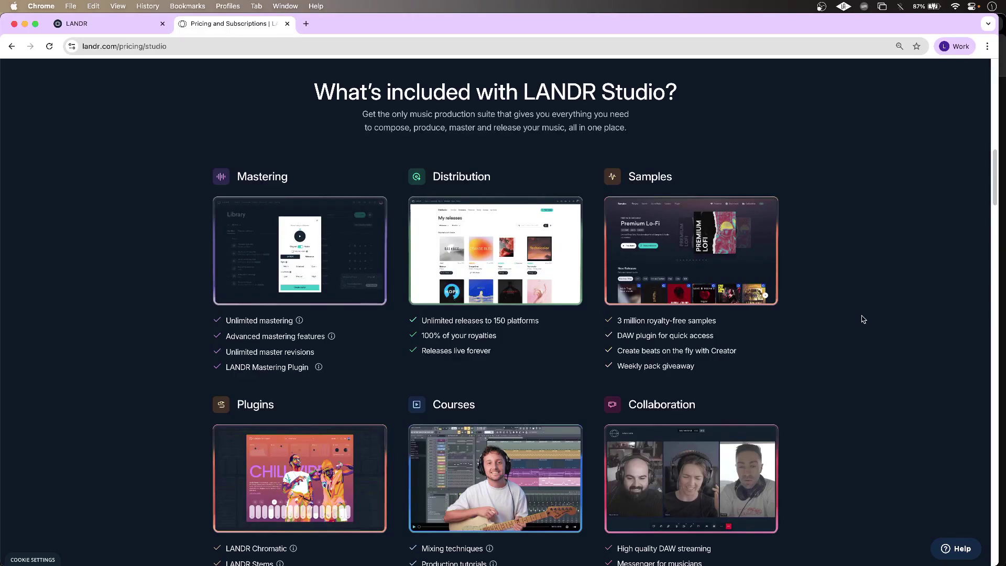
scroll(863, 319, "down", 3)
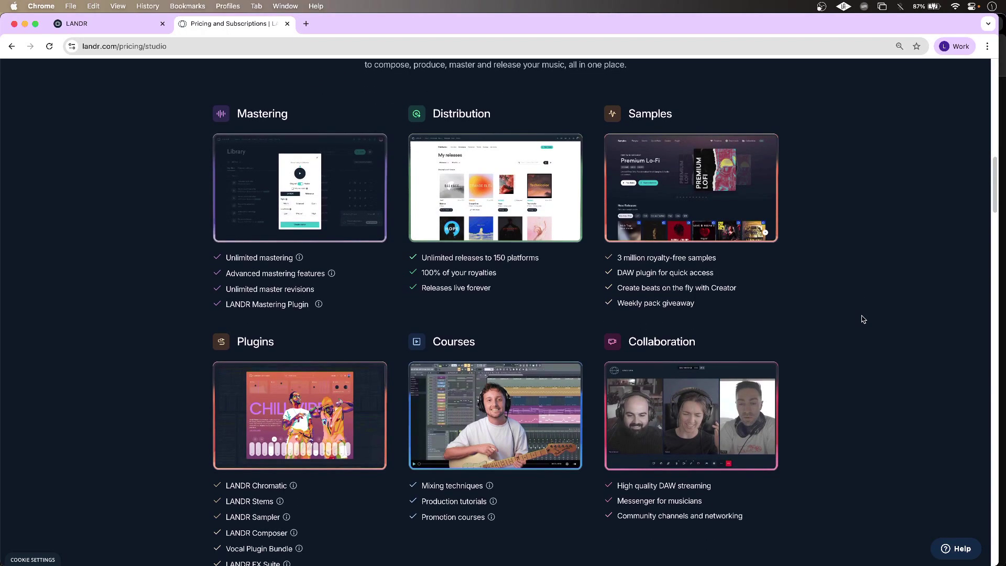
scroll(863, 319, "down", 2)
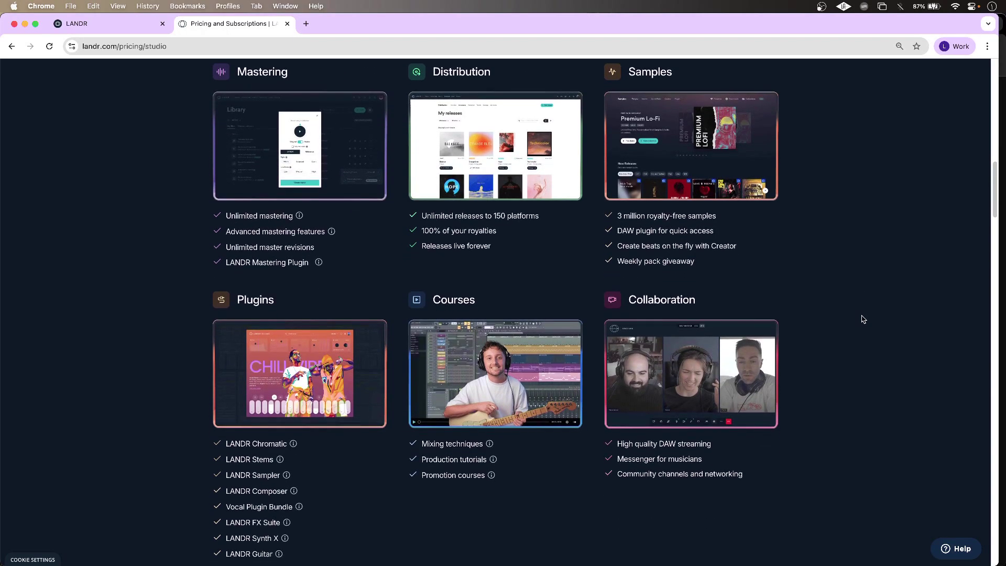
scroll(863, 319, "down", 1)
scroll(864, 319, "down", 2)
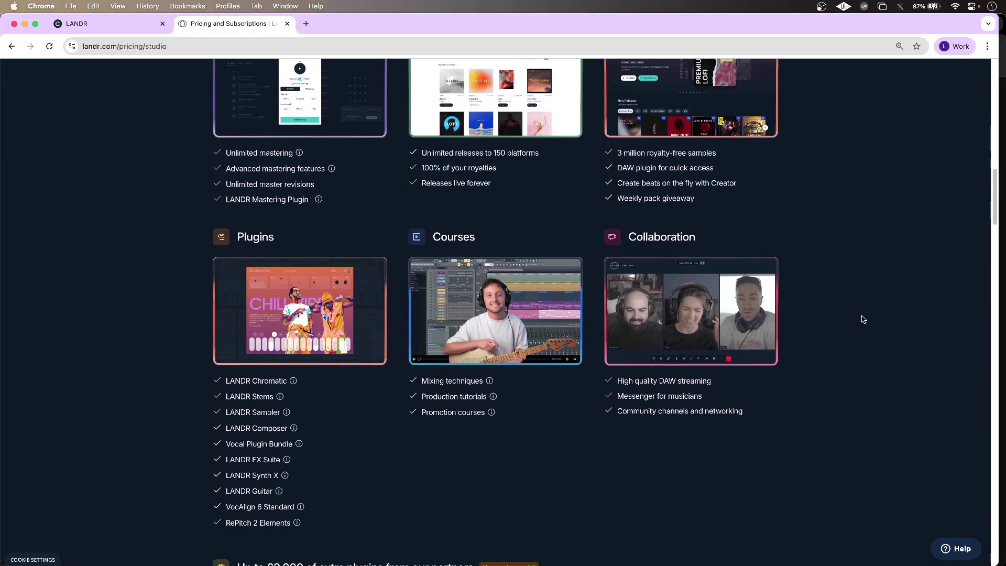
scroll(863, 319, "down", 15)
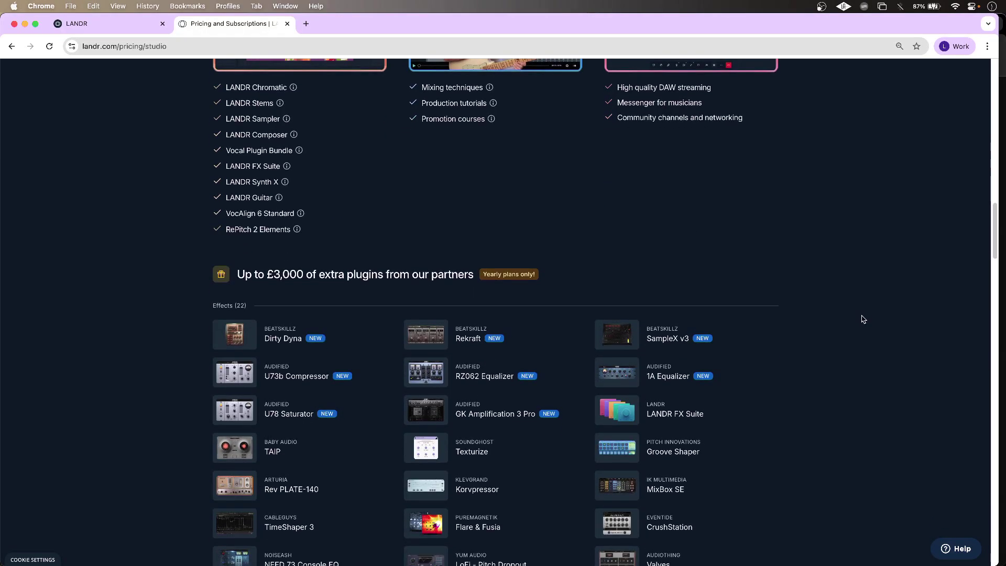
scroll(864, 319, "down", 3)
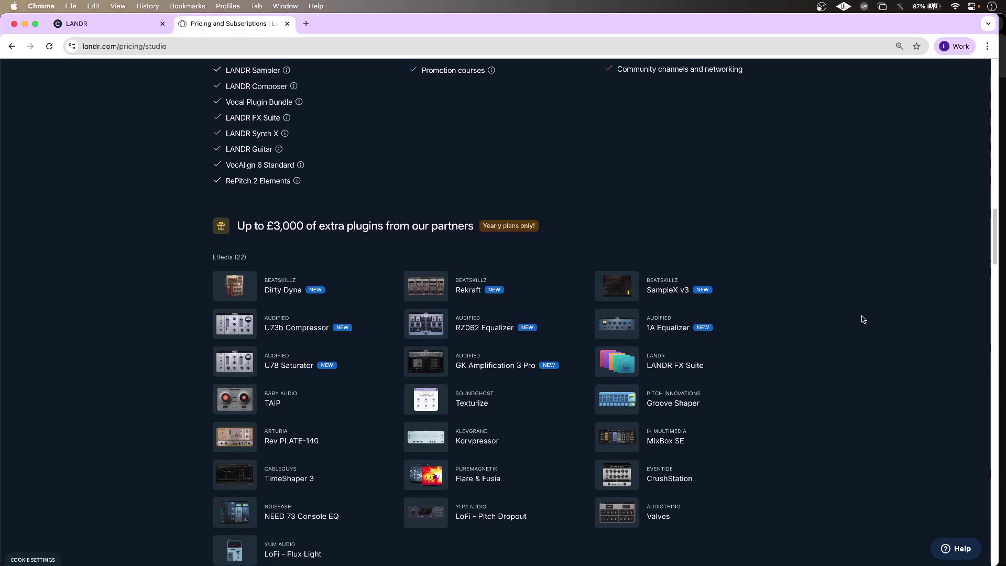
scroll(863, 319, "down", 1)
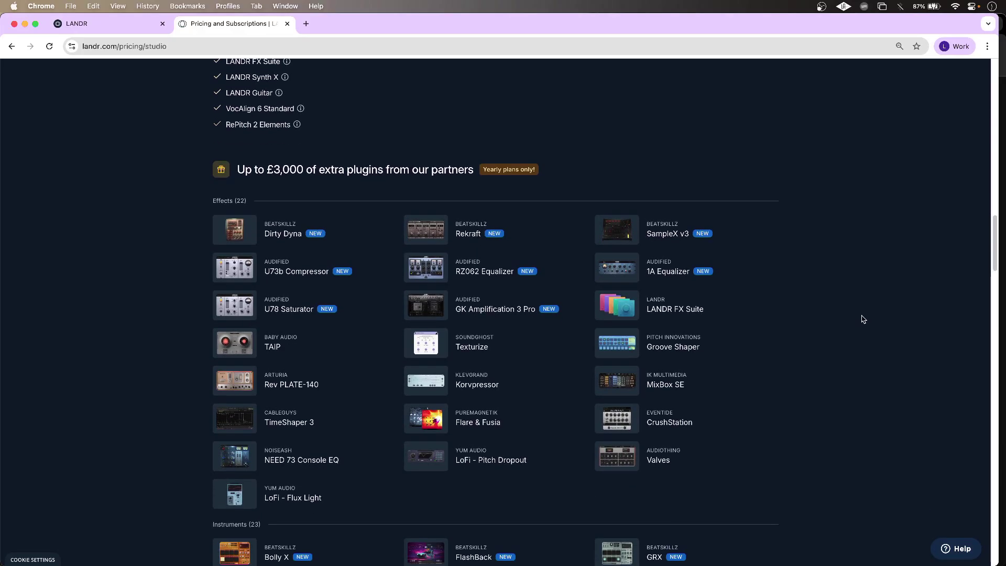
scroll(863, 319, "down", 3)
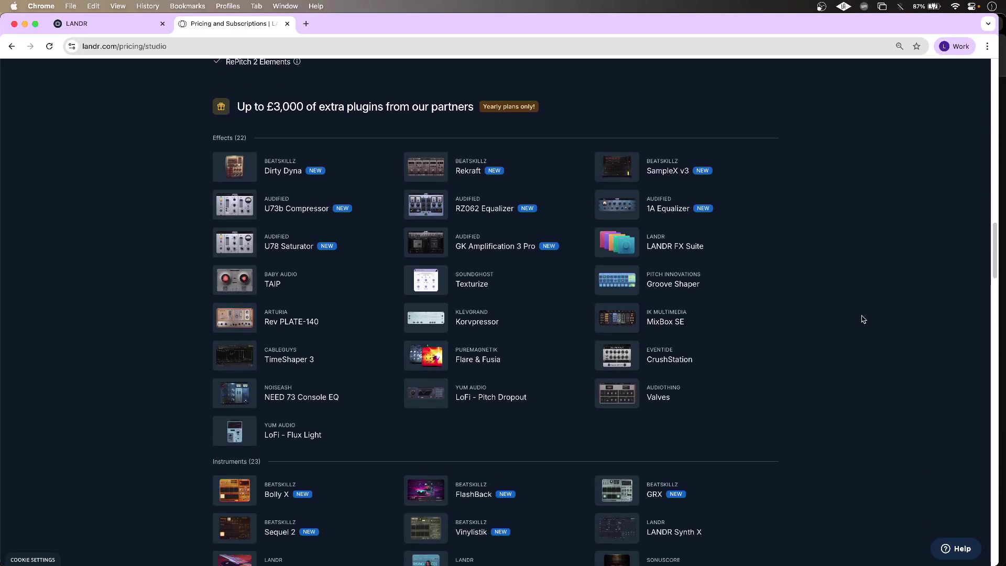
scroll(863, 319, "down", 3)
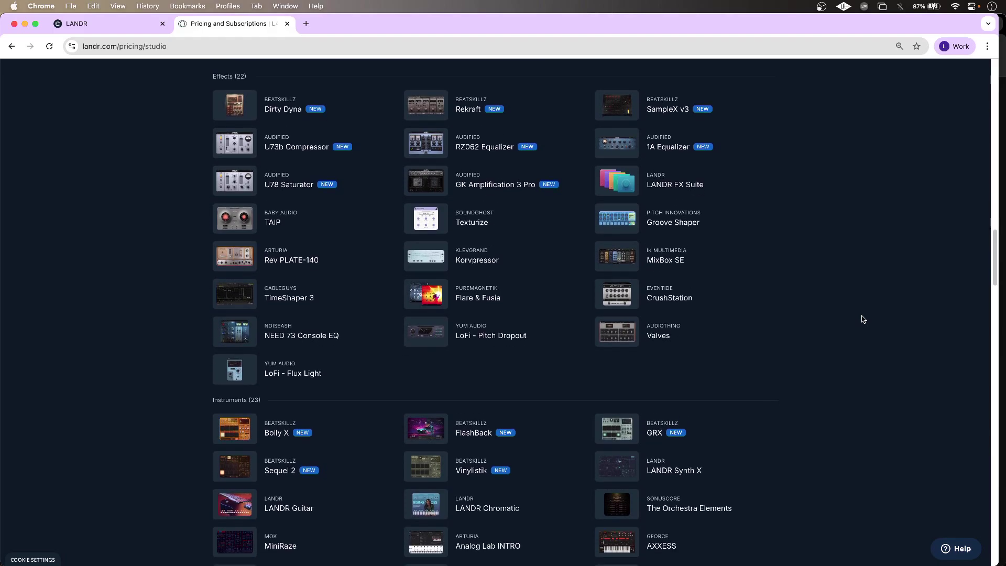
scroll(864, 319, "down", 2)
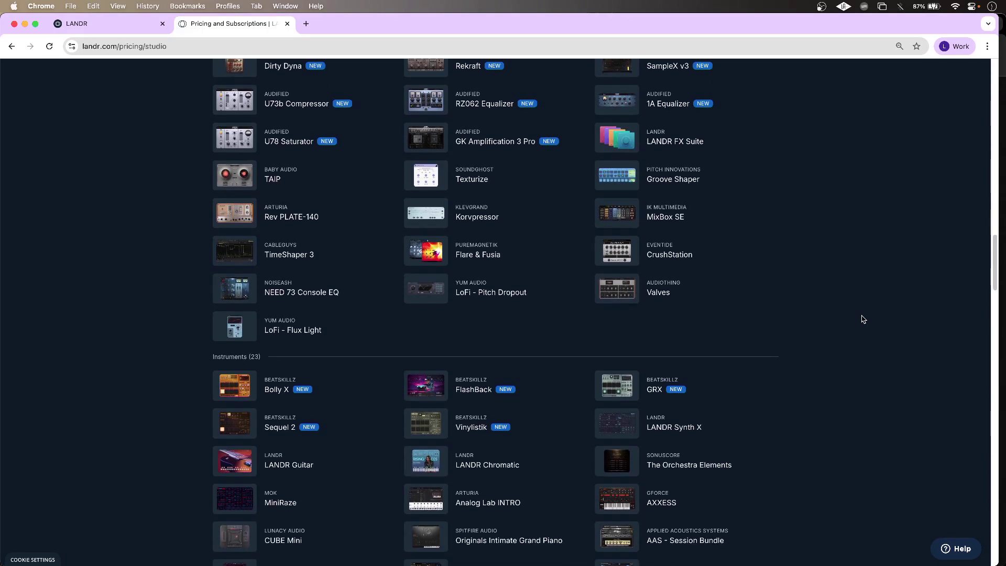
scroll(863, 319, "down", 1)
scroll(863, 319, "down", 1)
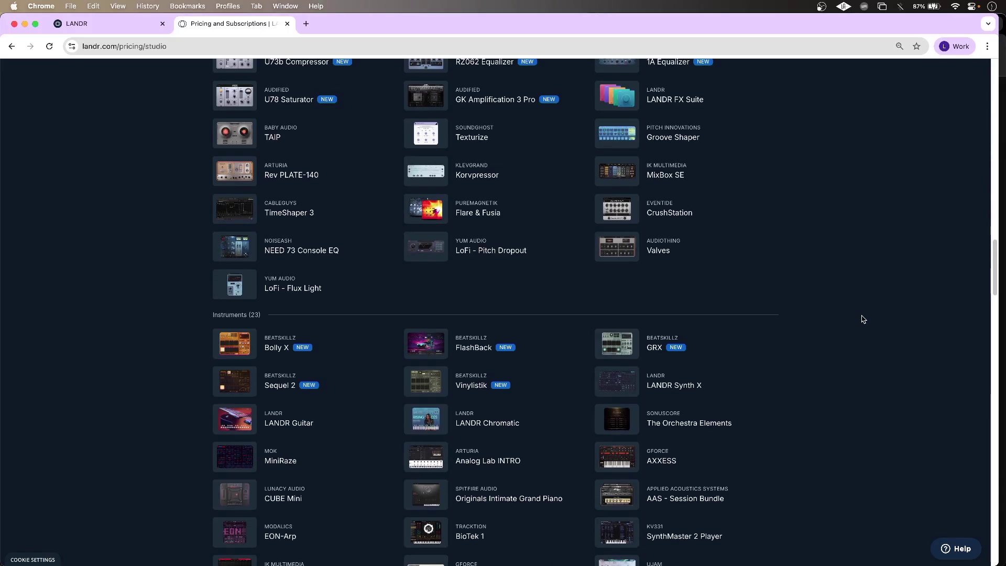
scroll(863, 319, "down", 1)
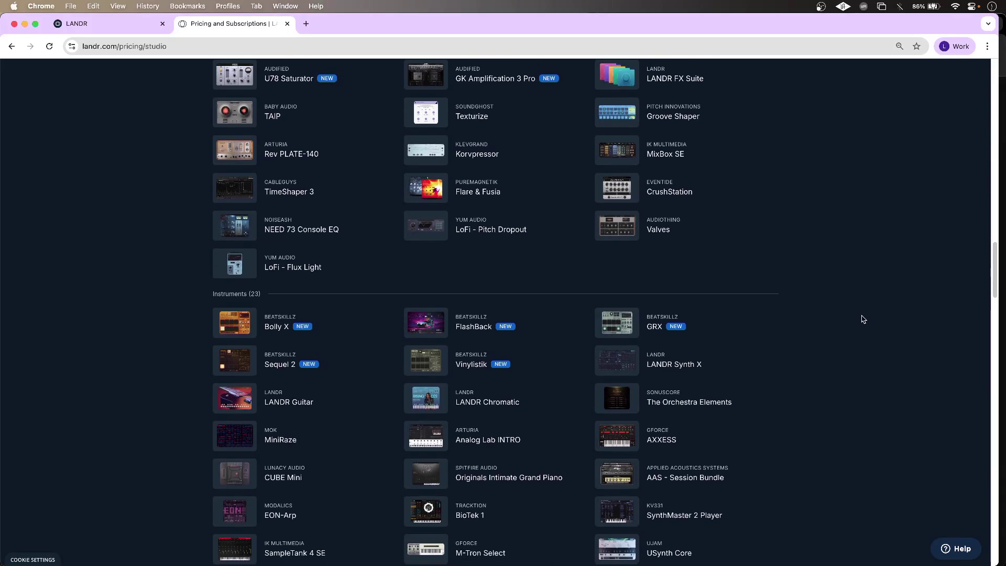
Step: Bring up the LANDR Samples page and scroll to the Top Downloaded Samples charts
scroll(863, 319, "down", 3)
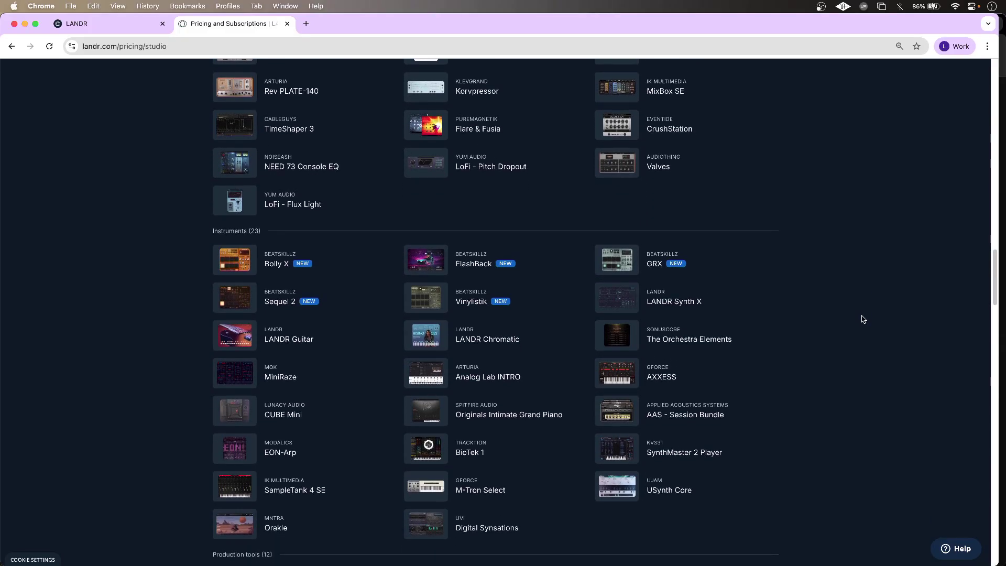
scroll(863, 319, "down", 1)
key("ctrl+shift+Tab")
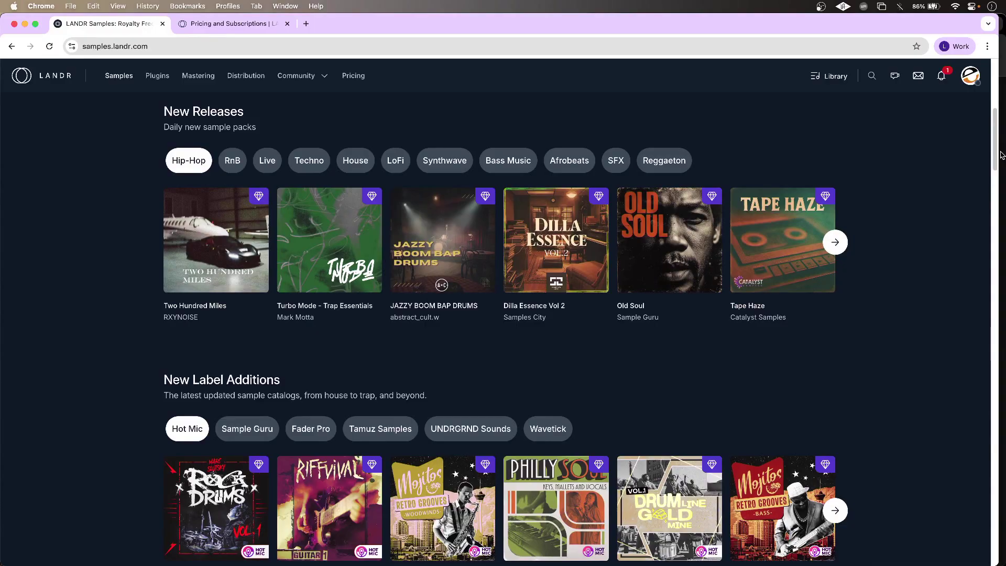
left_click_drag(1000, 154, 1004, 211)
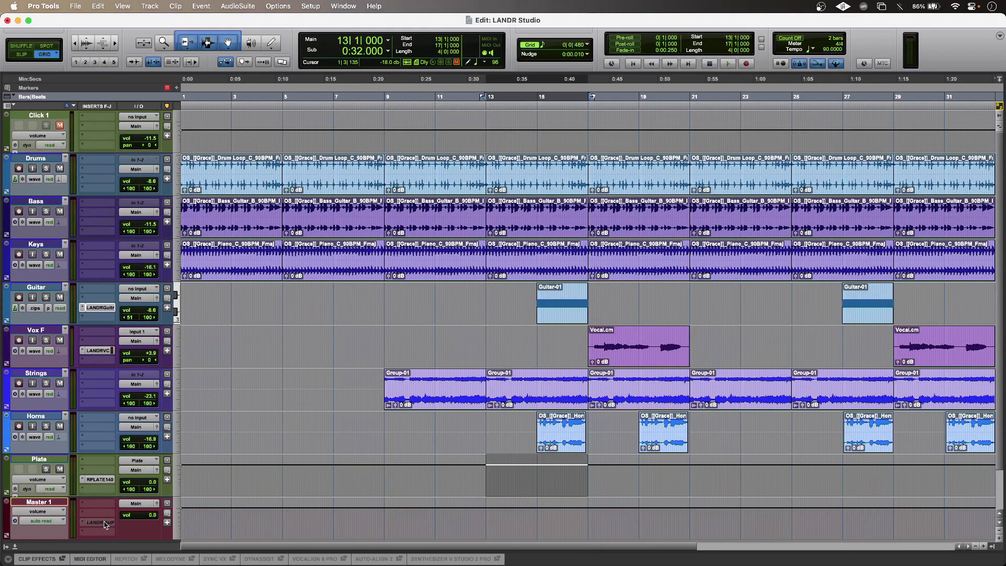
key("space")
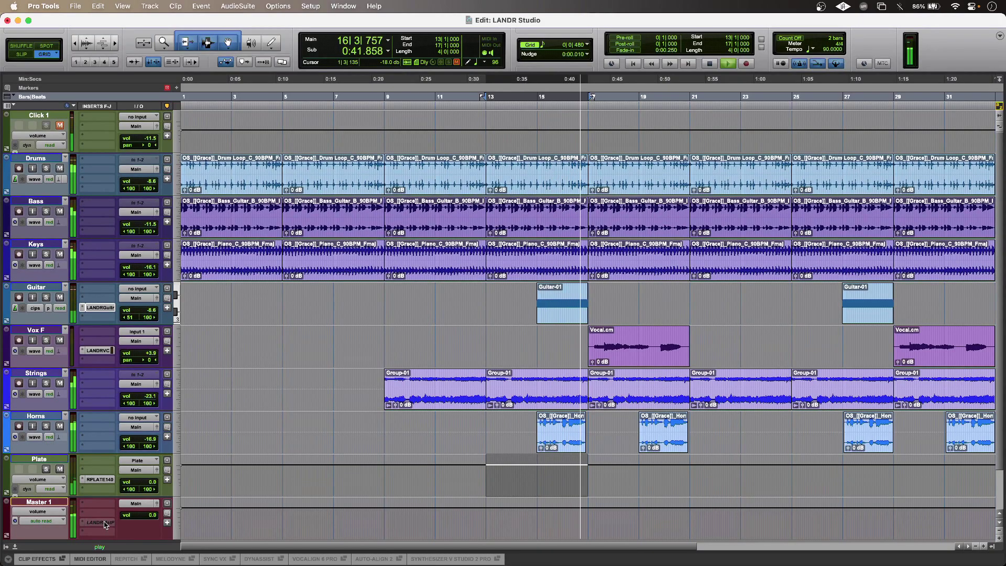
key("space")
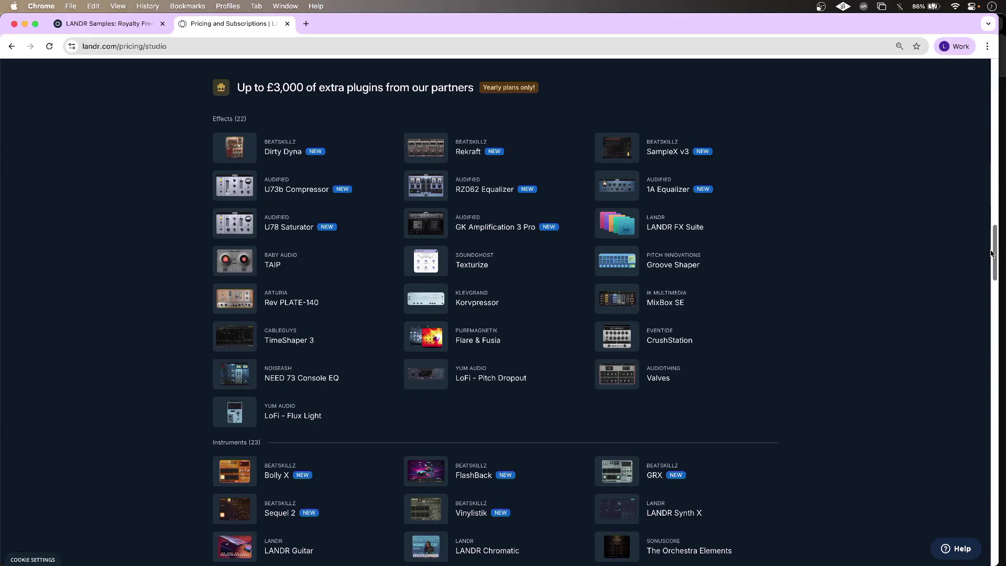
Step: Play and stop the LANDR Guitar's Motown Funk - Dmaj 100BPM pattern on the Guitar track
left_click_drag(991, 253, 991, 255)
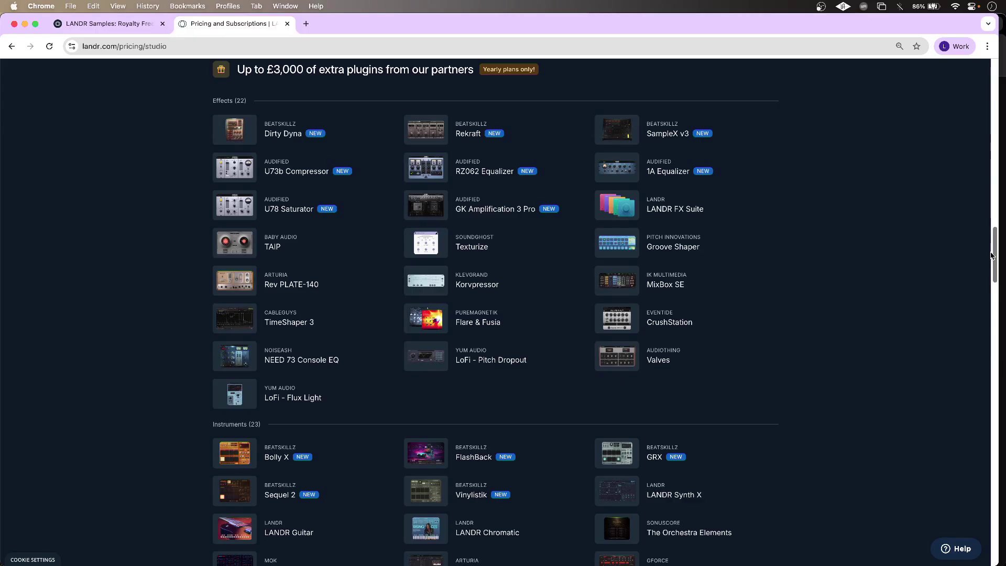
left_click_drag(991, 255, 1002, 312)
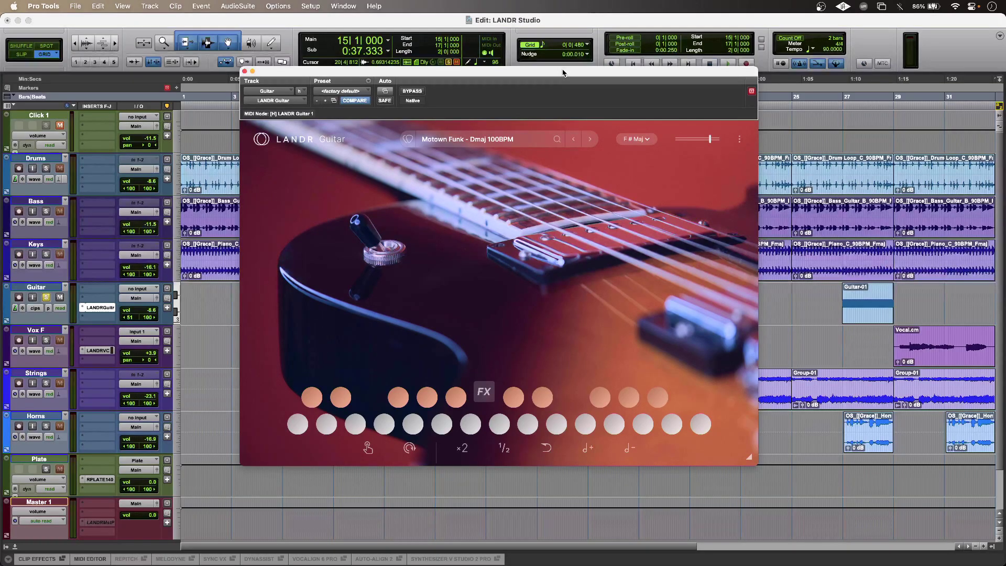
key("space")
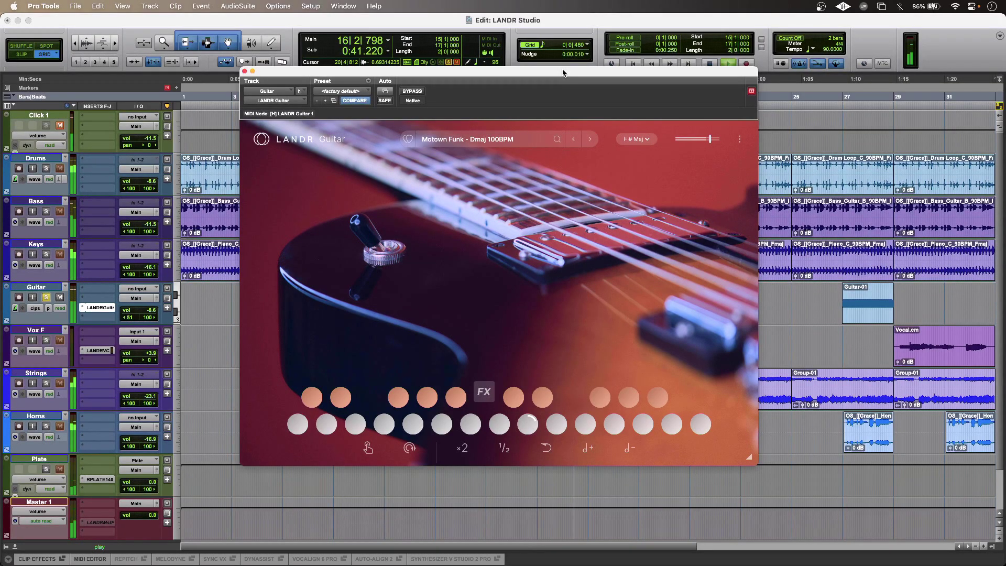
key("space")
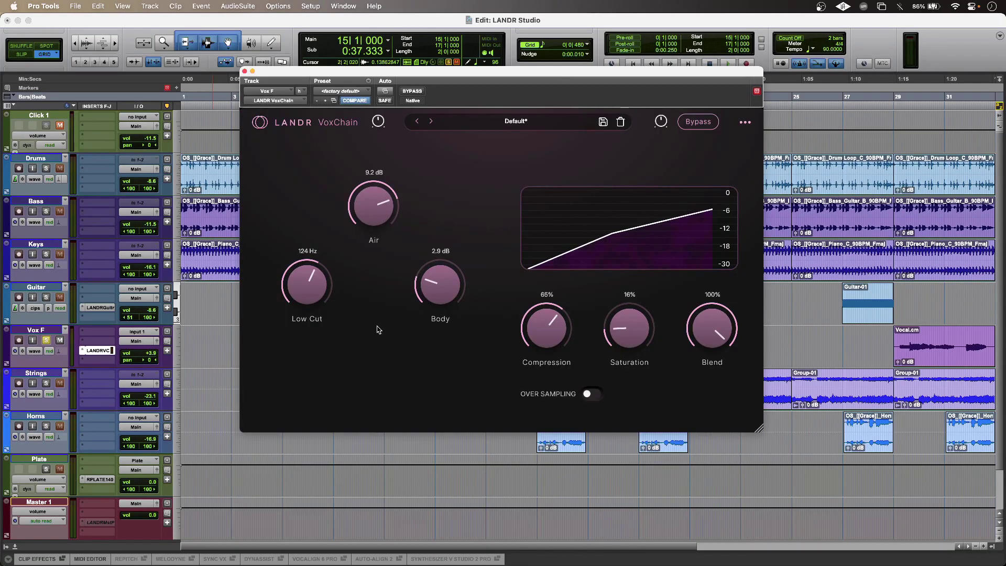
Step: Play the Vox F vocal through LANDR VoxChain, then show Rev PLATE-140 on the Plate track
key("space")
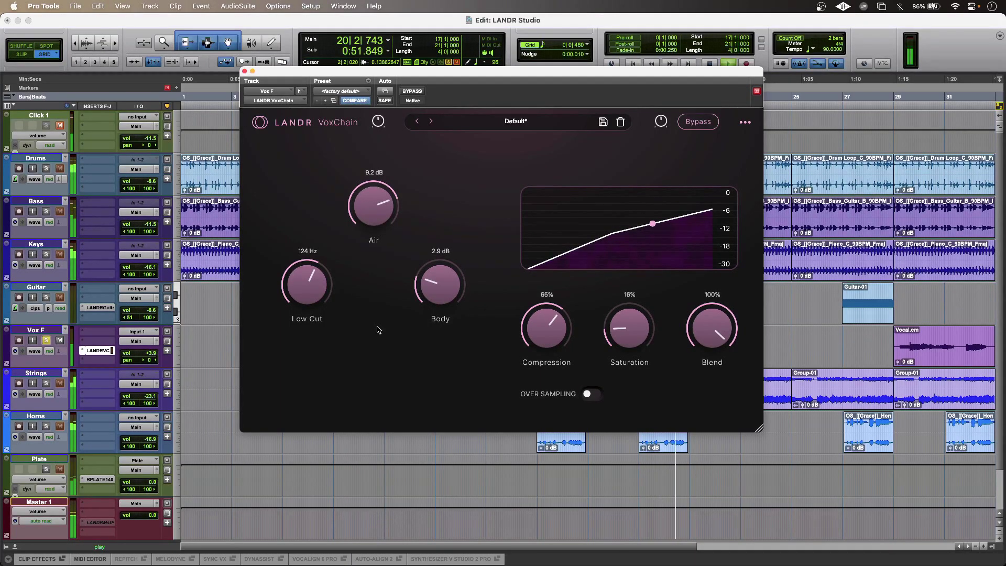
key("space")
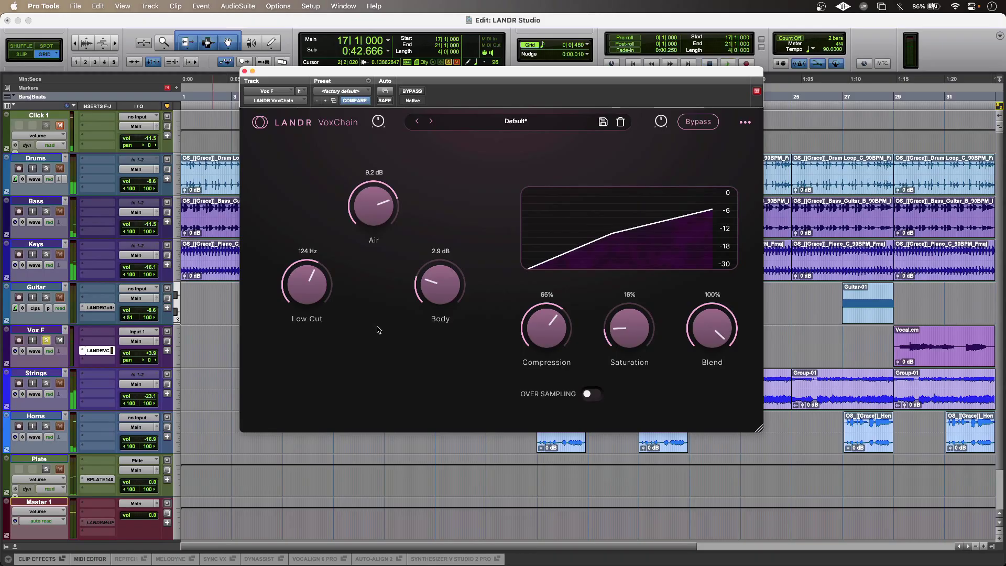
left_click(107, 481)
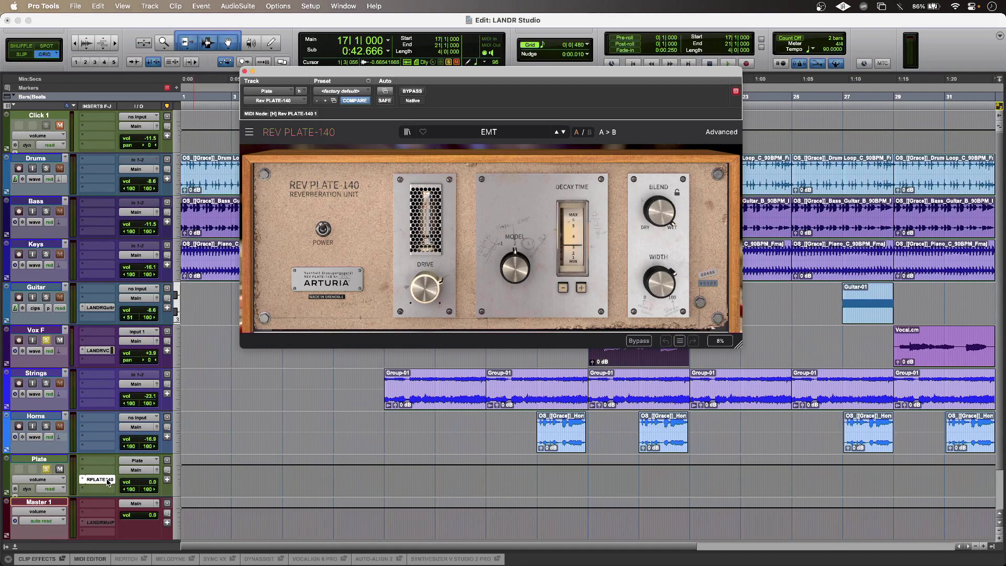
Step: Play the session to hear the plate reverb, then show LANDR Mastering Pro on Master 1
key("space")
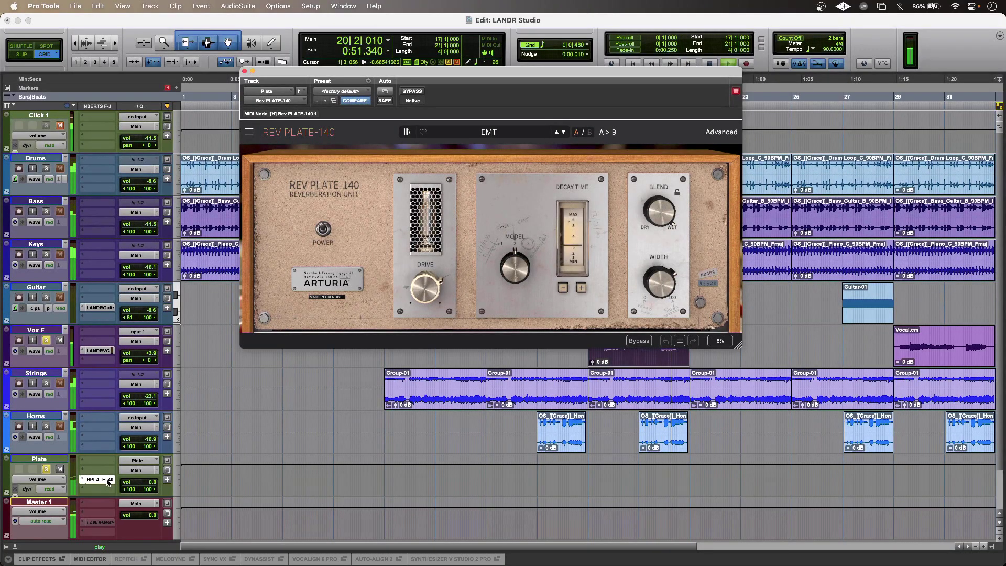
key("space")
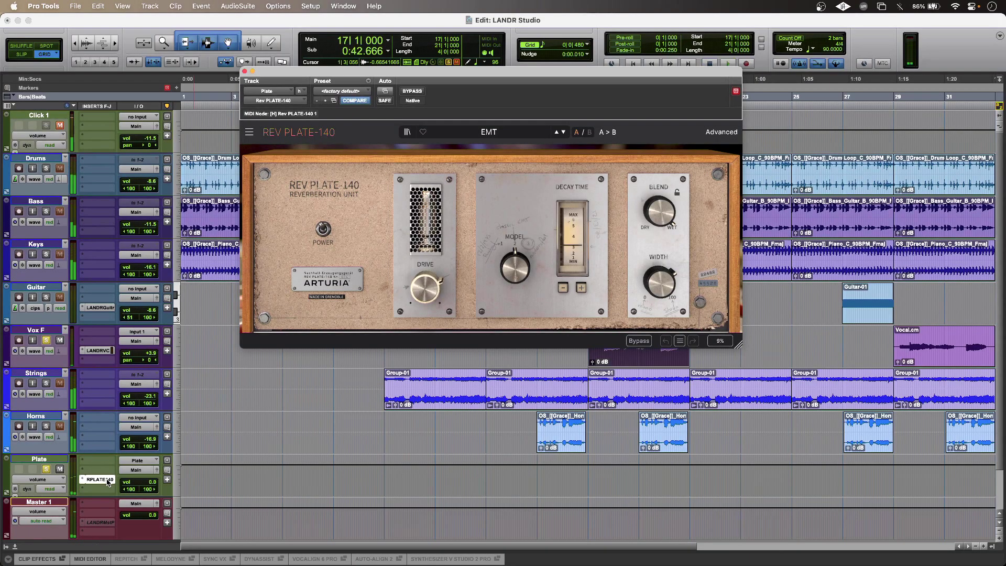
left_click(101, 523)
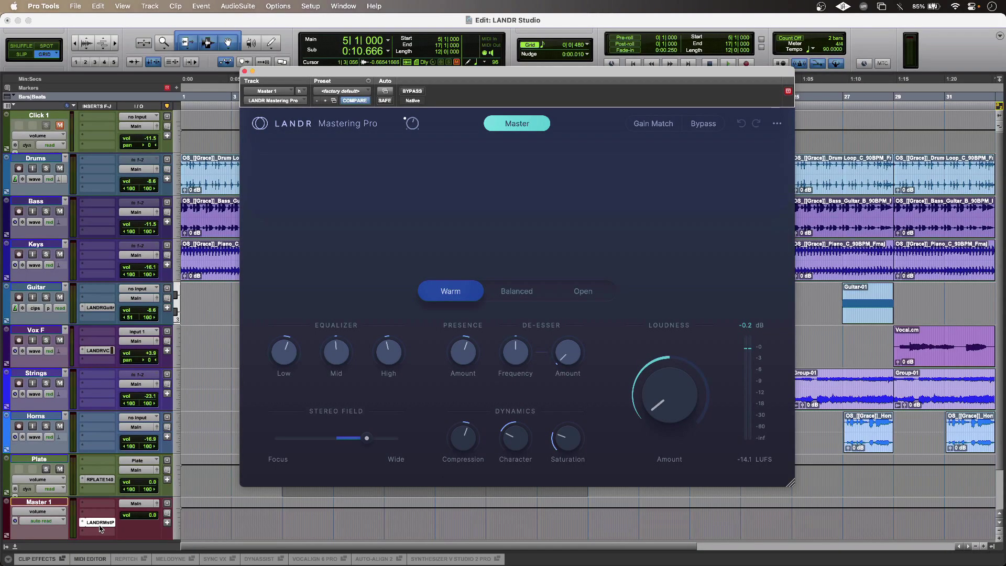
Step: During playback, compare the mix with LANDR Mastering Pro bypassed and re-enabled
key("space")
left_click(413, 91)
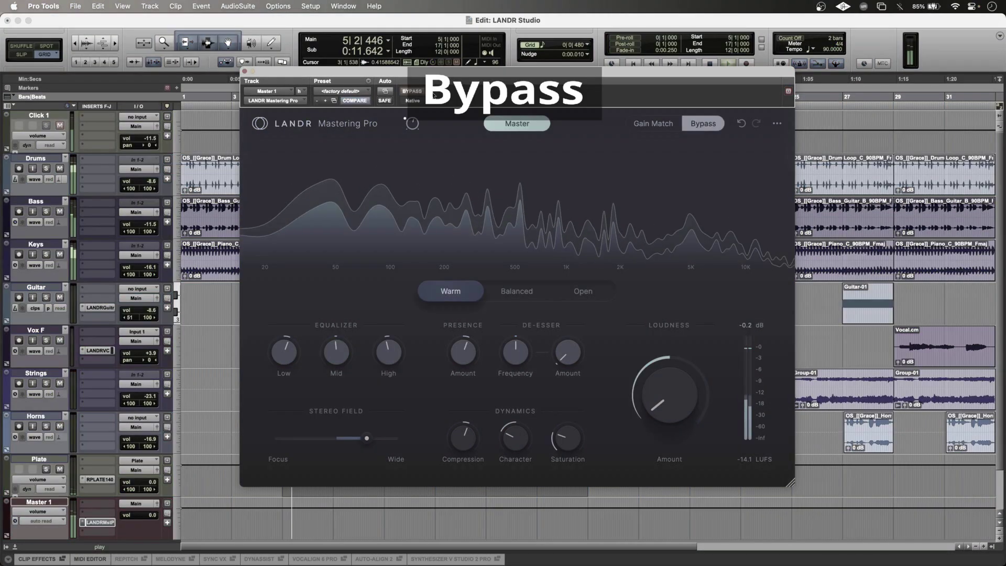
left_click(421, 93)
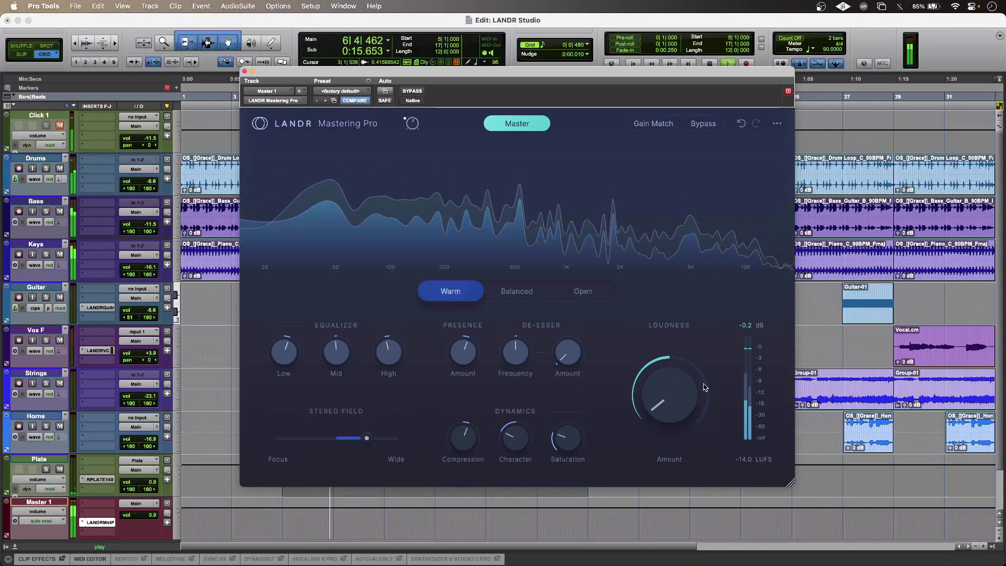
Step: Raise the Loudness Amount and set Compression to about 8.4, then stop and close the plugin
mouse_move(685, 392)
left_mouse_down()
mouse_move(684, 345)
mouse_move(683, 398)
left_mouse_up()
mouse_move(472, 445)
left_mouse_down()
mouse_move(482, 388)
mouse_move(483, 436)
left_mouse_up()
key("space")
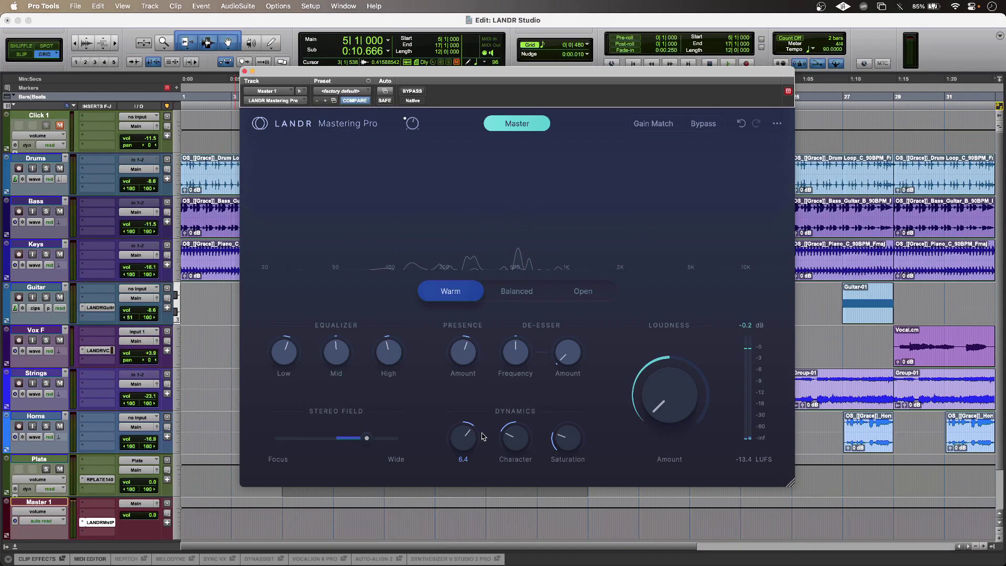
key("super+w")
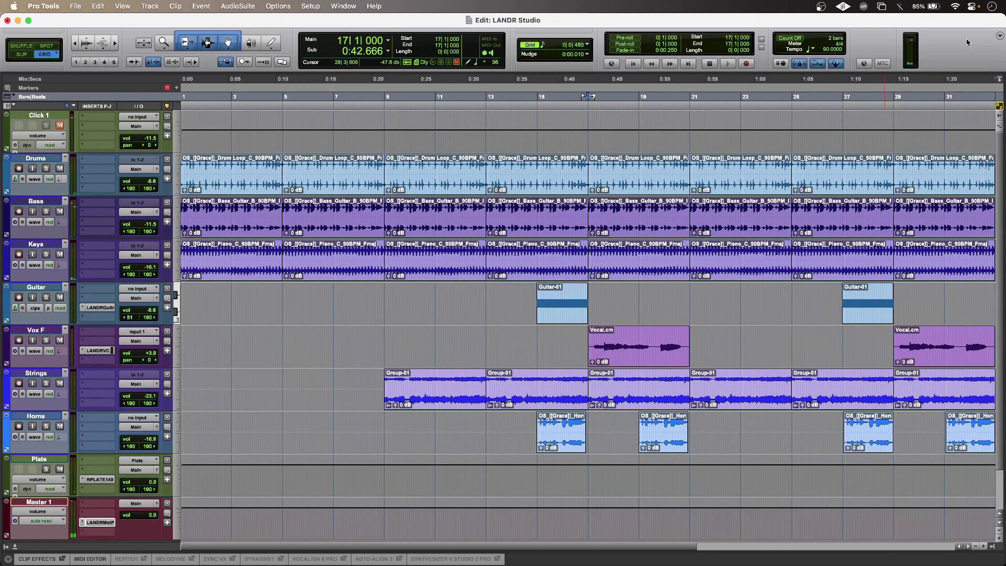
Step: Upload the bounced mix to the LANDR Library and check its mastering settings without changes
key("super+Tab")
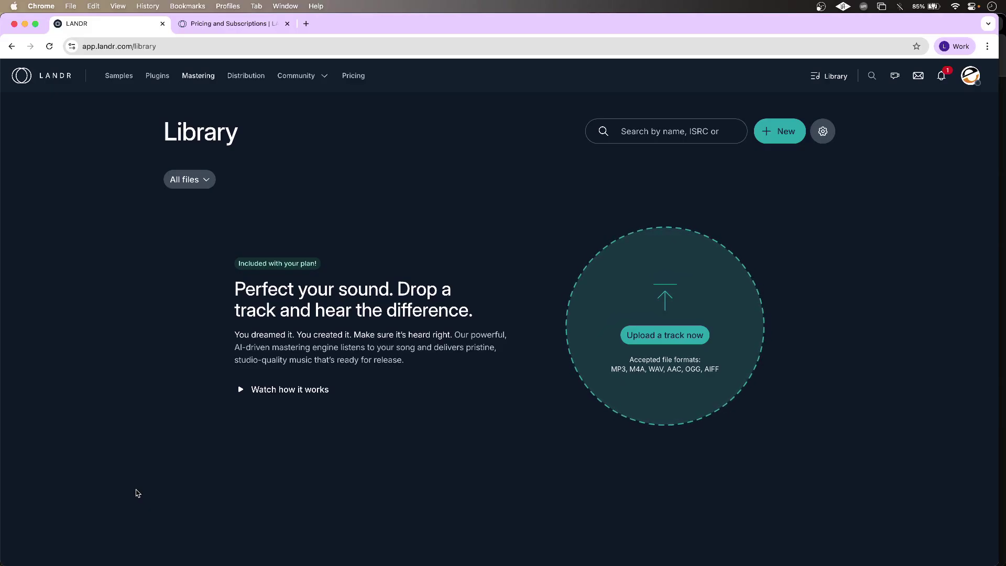
left_click_drag(203, 269, 682, 320)
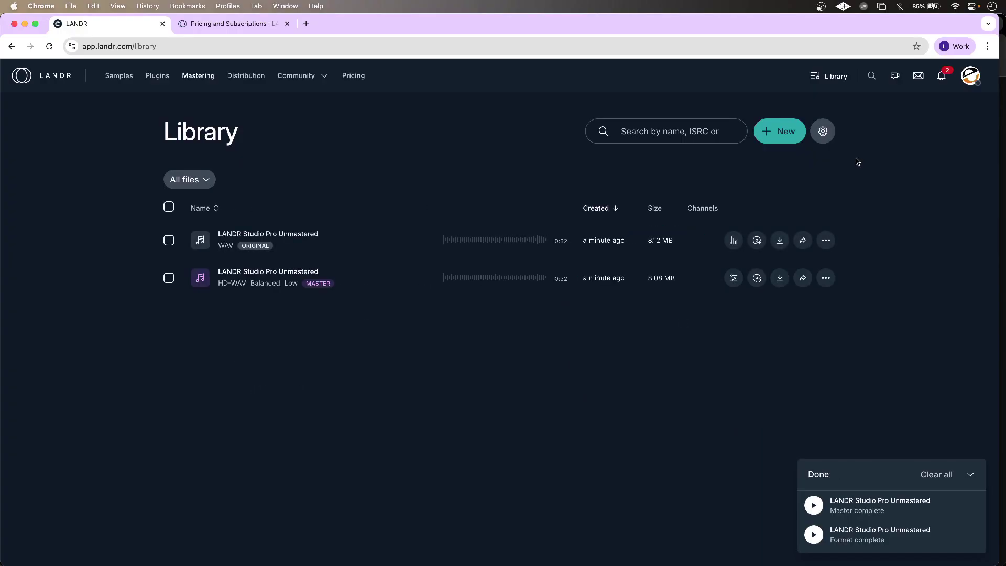
left_click(822, 133)
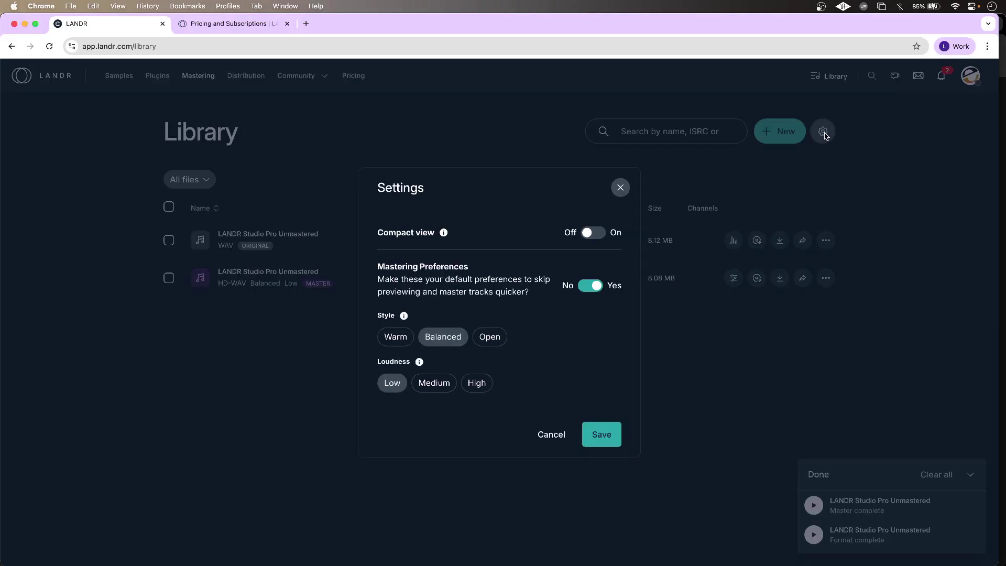
left_click(824, 135)
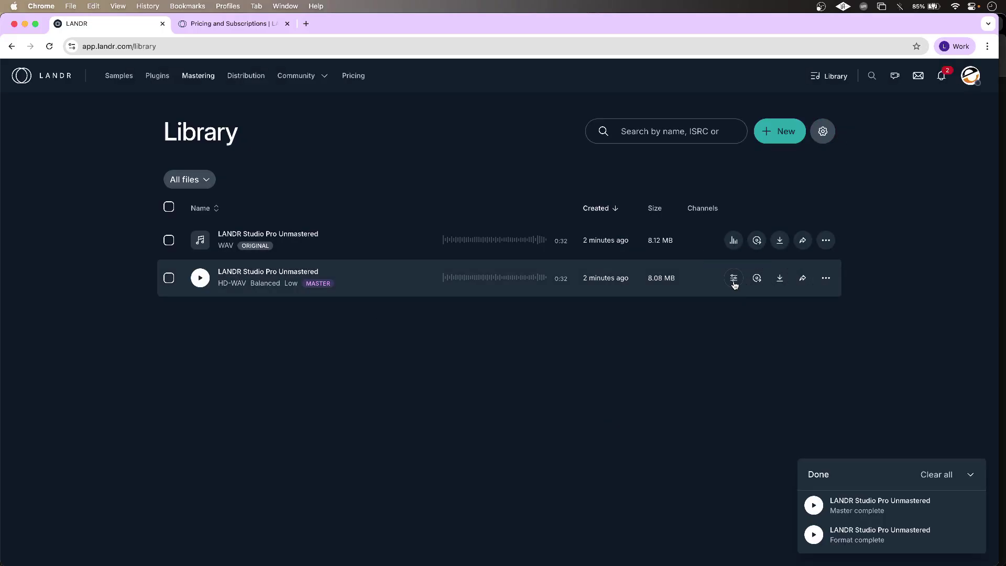
Step: Bring up the revision options for the Balanced, Low master
left_click(734, 282)
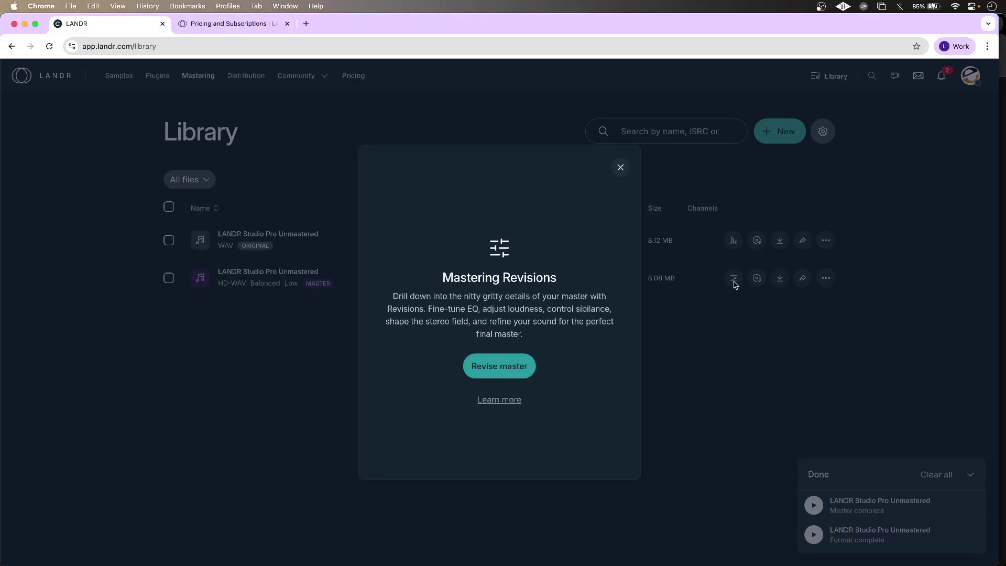
left_click(535, 363)
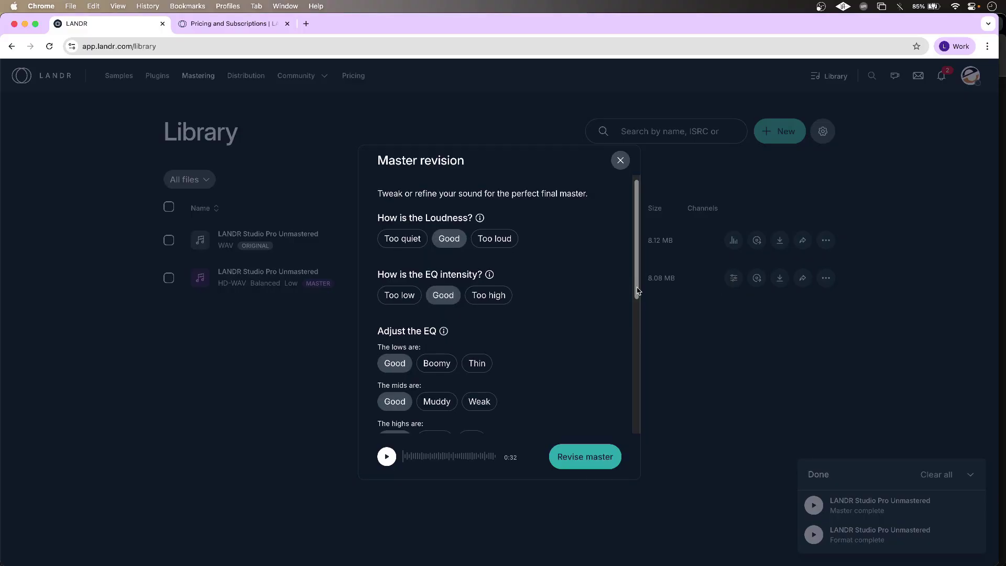
left_click_drag(637, 291, 634, 384)
Step: Audition the original and the master, then start a new release draft with the master
left_click(206, 241)
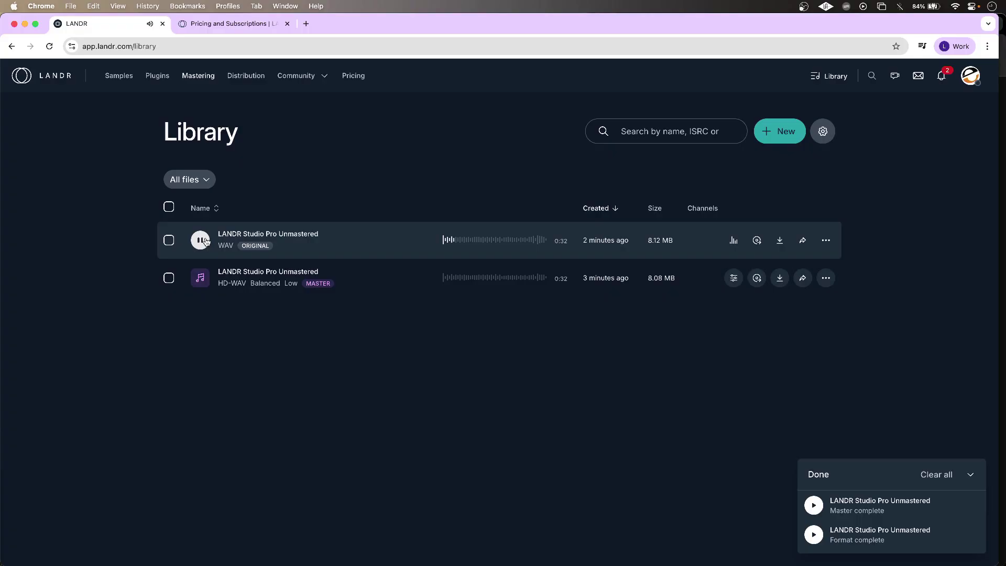
left_click(206, 241)
left_click(204, 282)
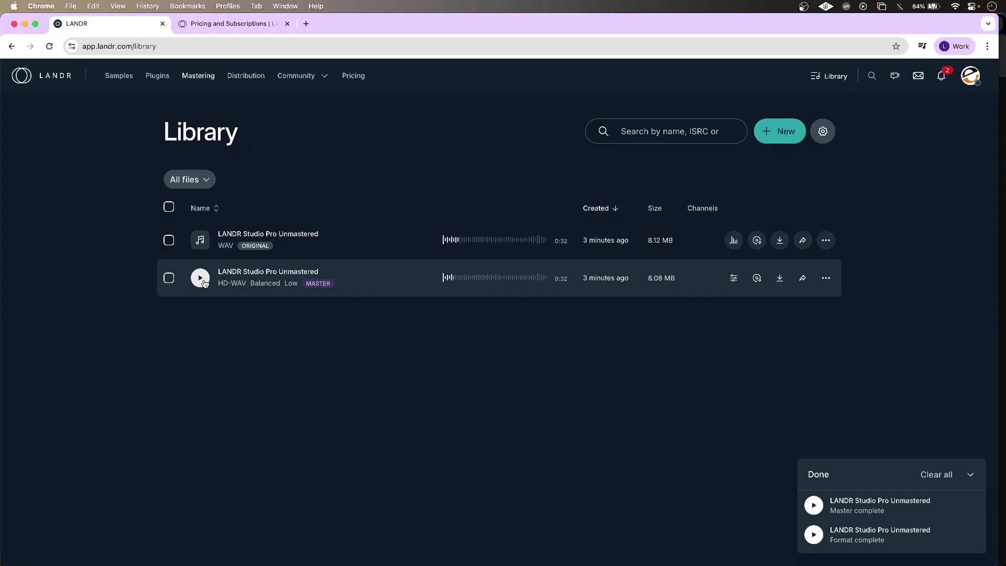
left_click(756, 278)
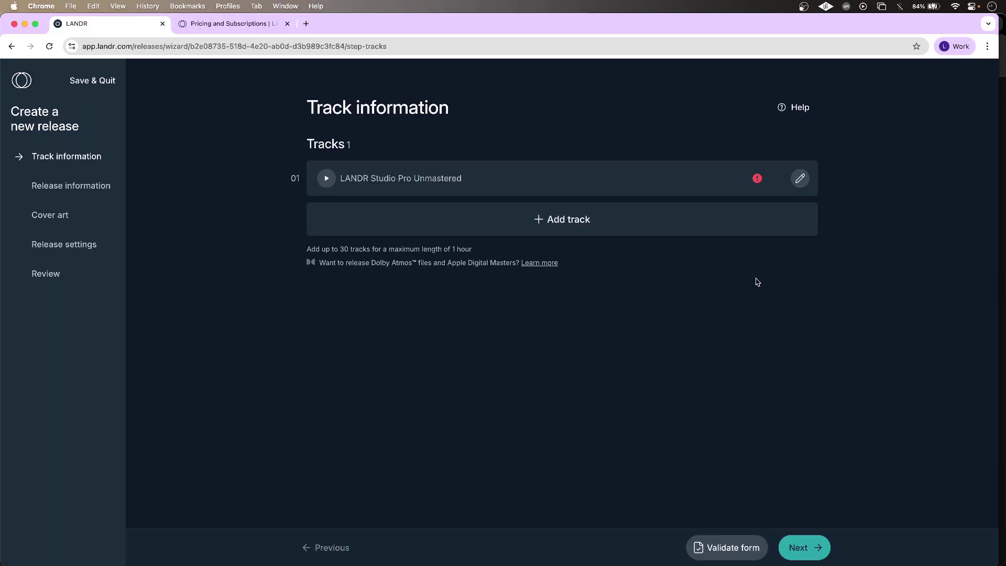
key("ctrl+Tab")
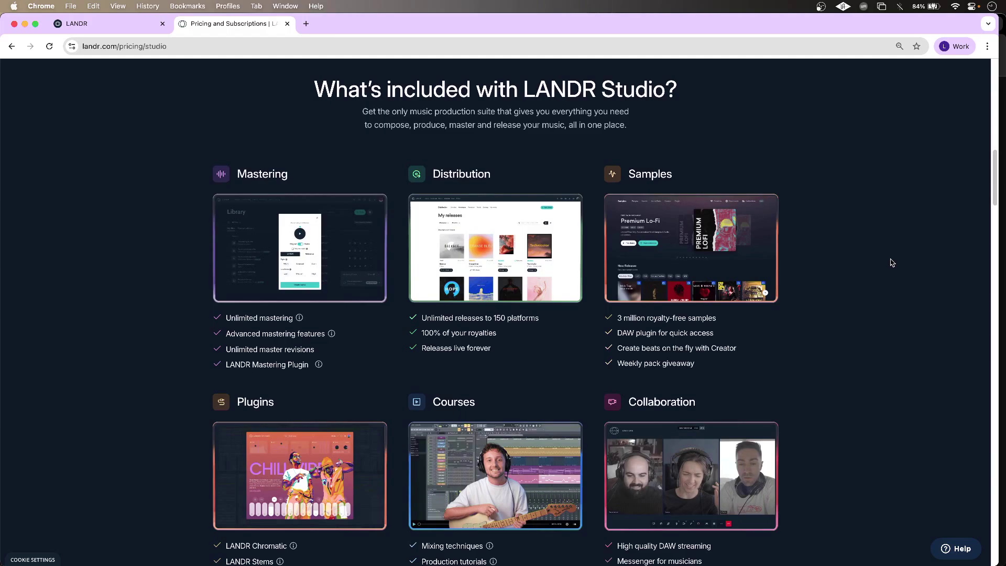
Step: Scroll down the LANDR Studio pricing page to see what the plan includes
scroll(892, 263, "down", 5)
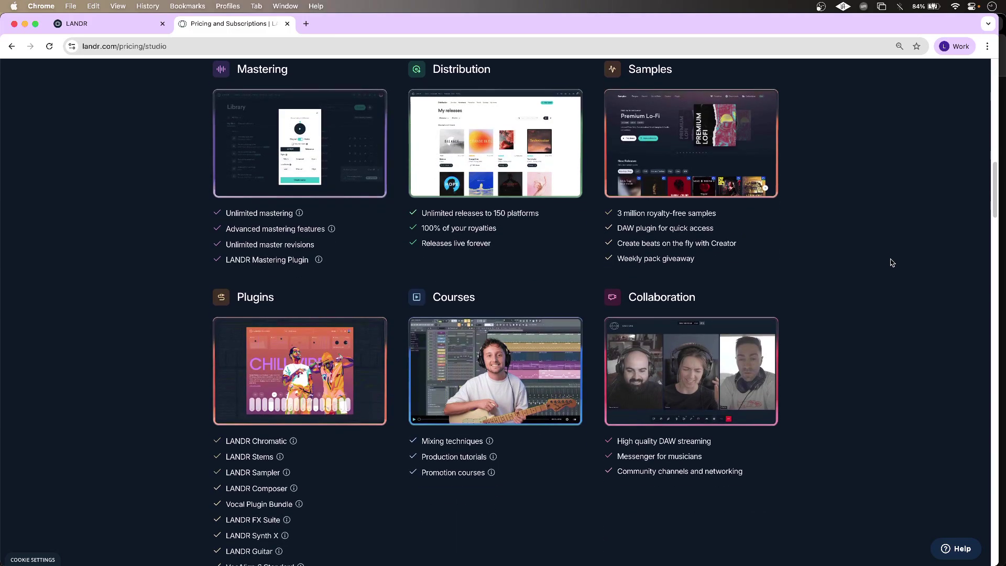
scroll(892, 262, "down", 3)
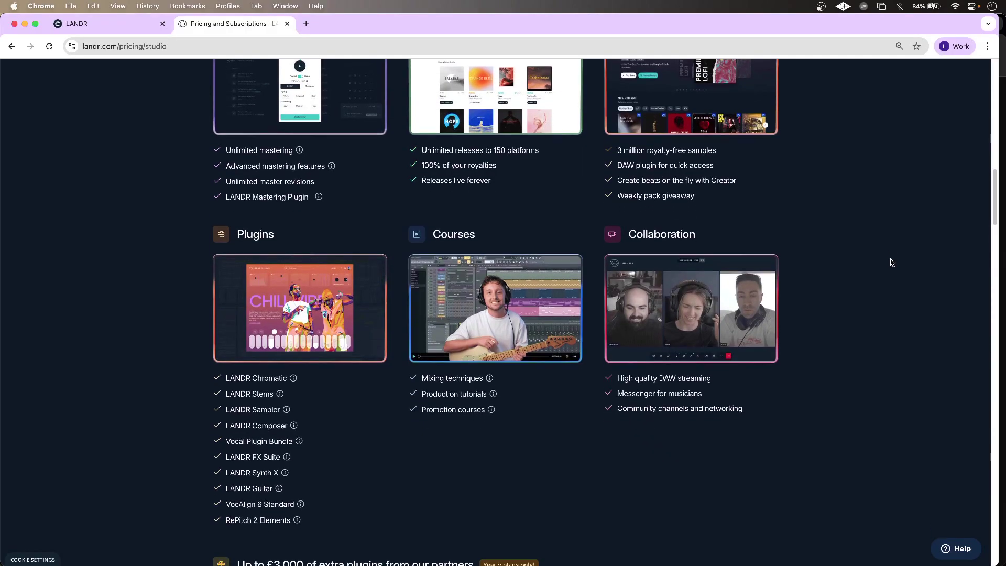
scroll(892, 263, "down", 2)
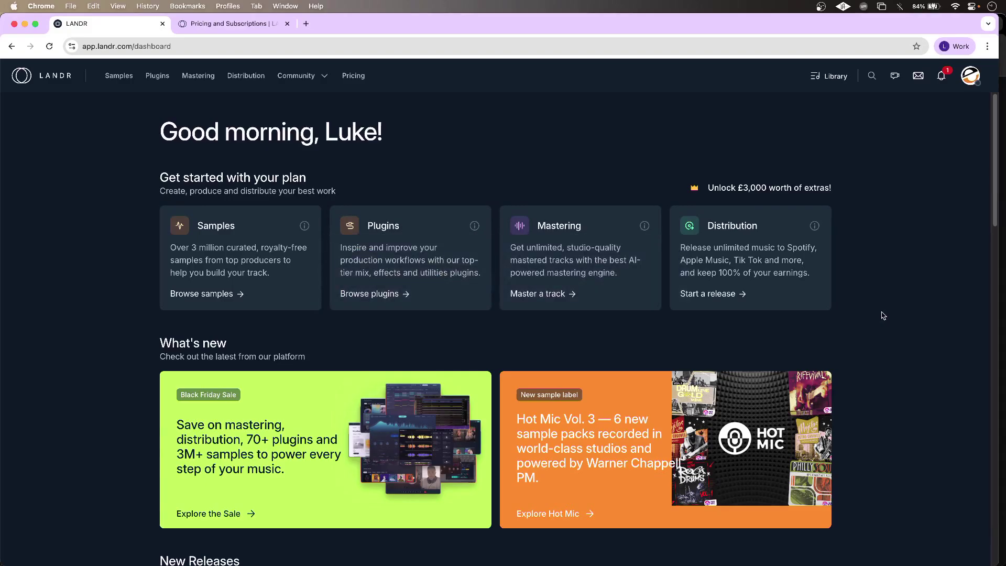
scroll(882, 316, "down", 2)
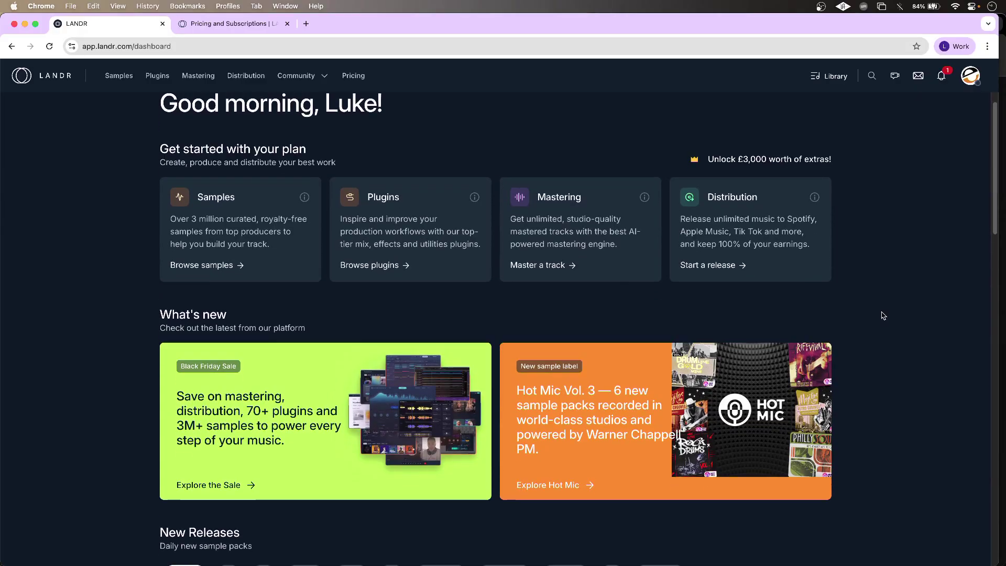
scroll(883, 316, "down", 5)
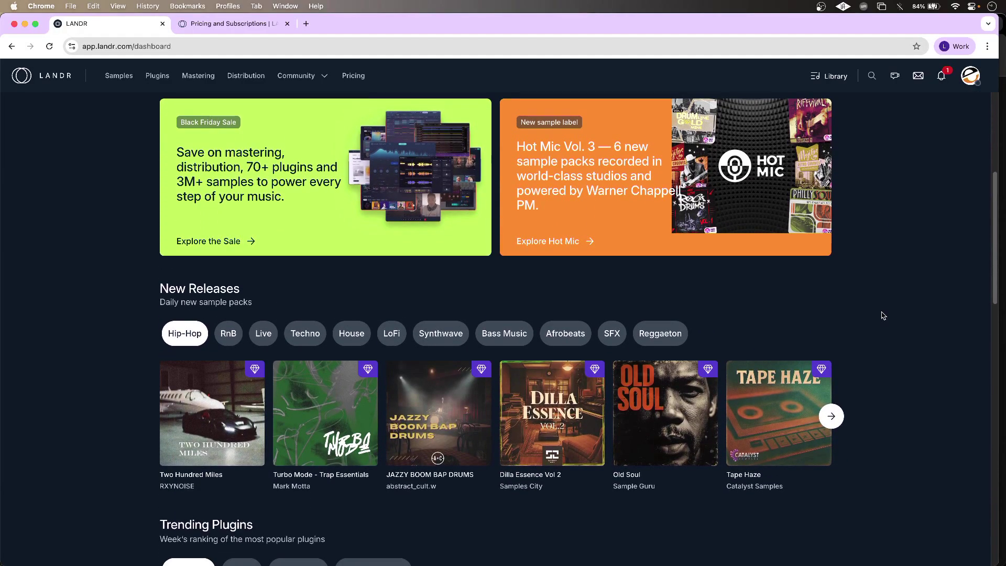
scroll(883, 315, "down", 5)
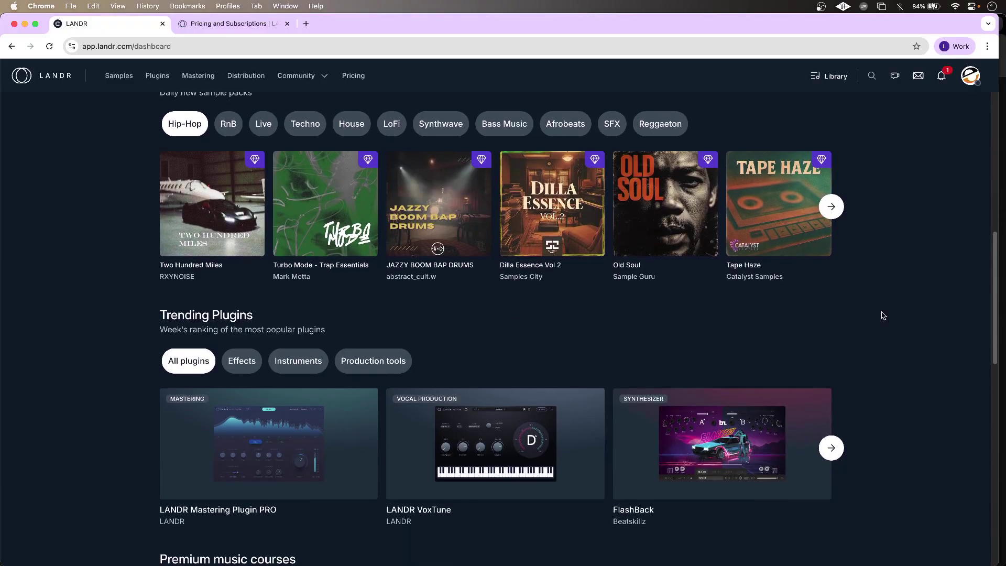
scroll(883, 315, "down", 5)
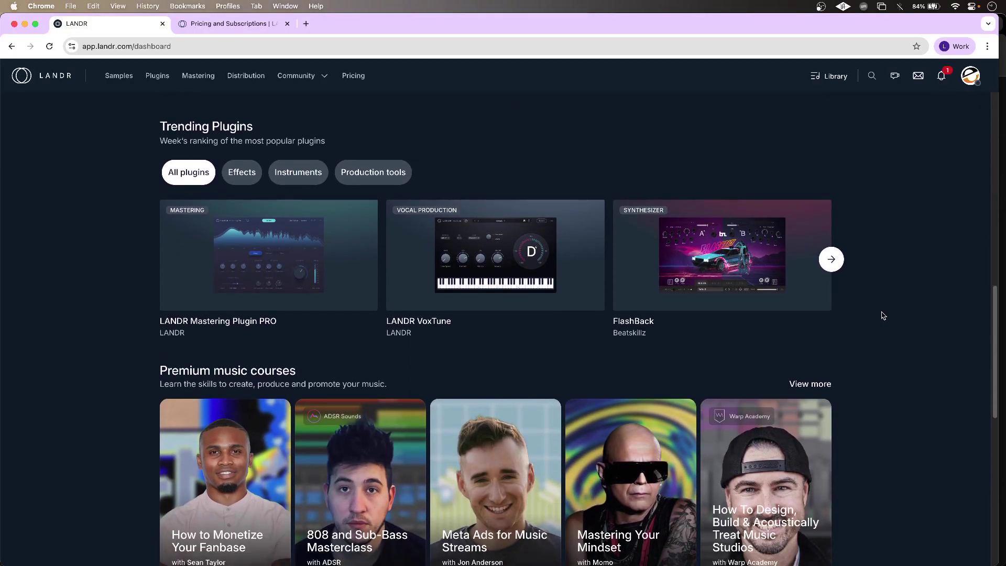
scroll(882, 316, "down", 5)
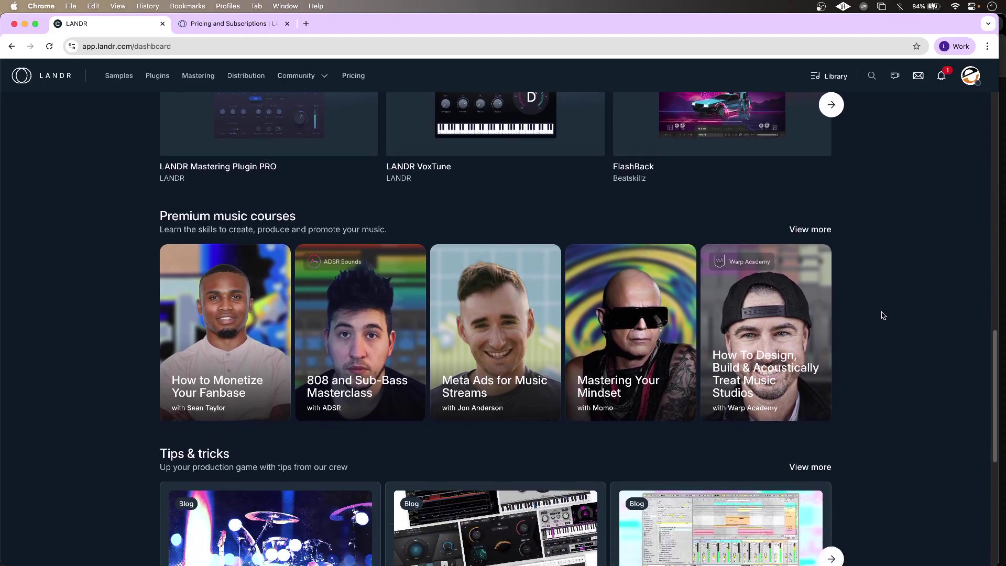
scroll(882, 315, "down", 5)
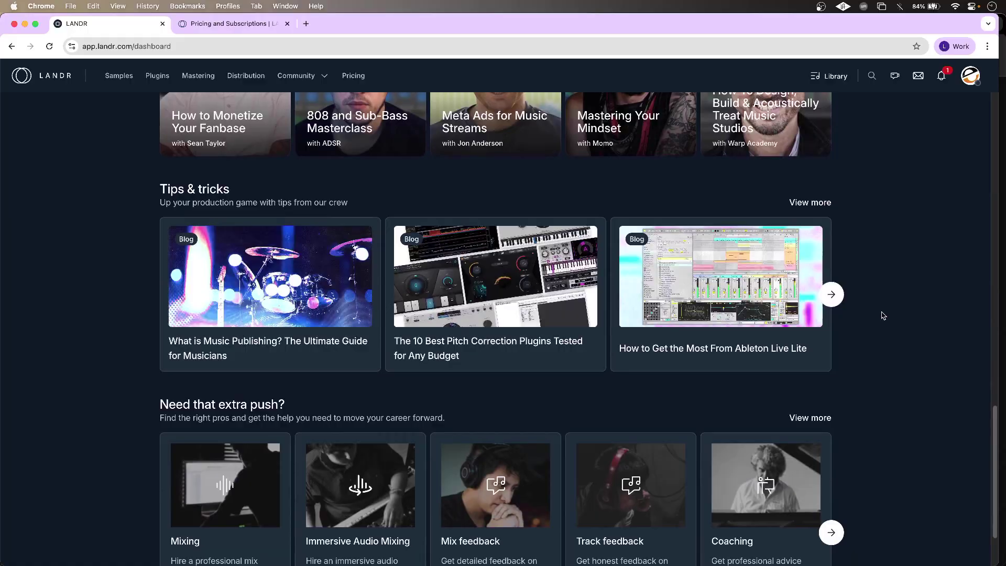
scroll(883, 315, "down", 2)
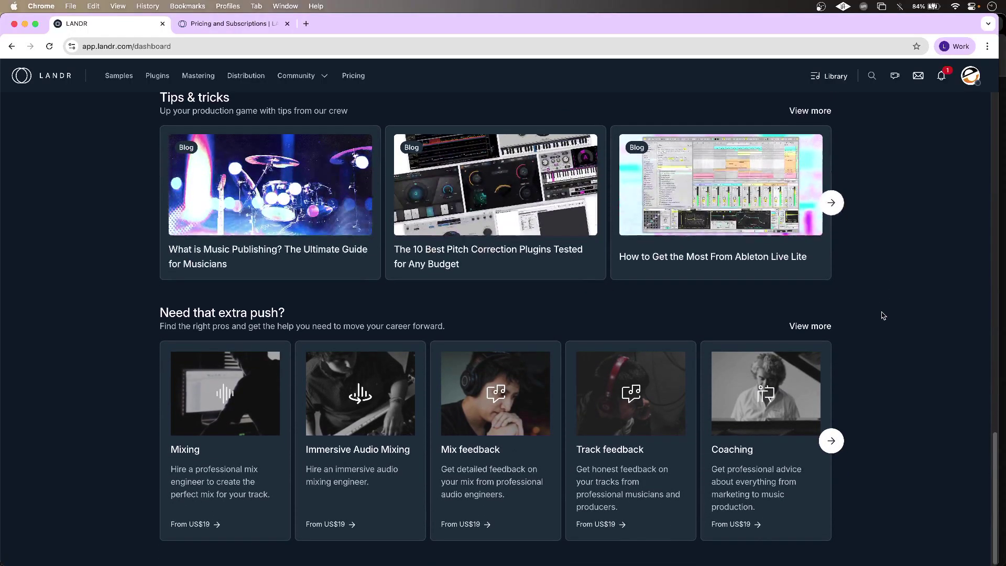